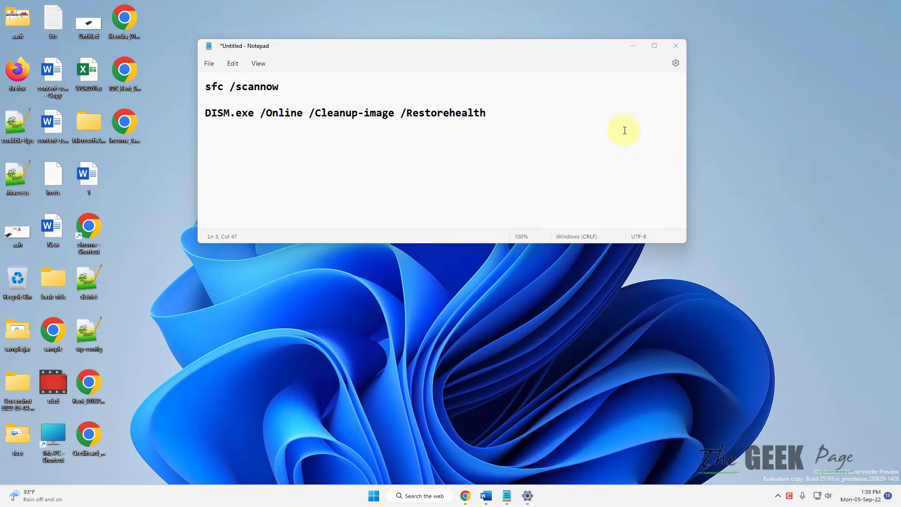
- Minimize Notepad, search 'command prompt', and run it as administrator, approving UAC
click(633, 48)
click(423, 495)
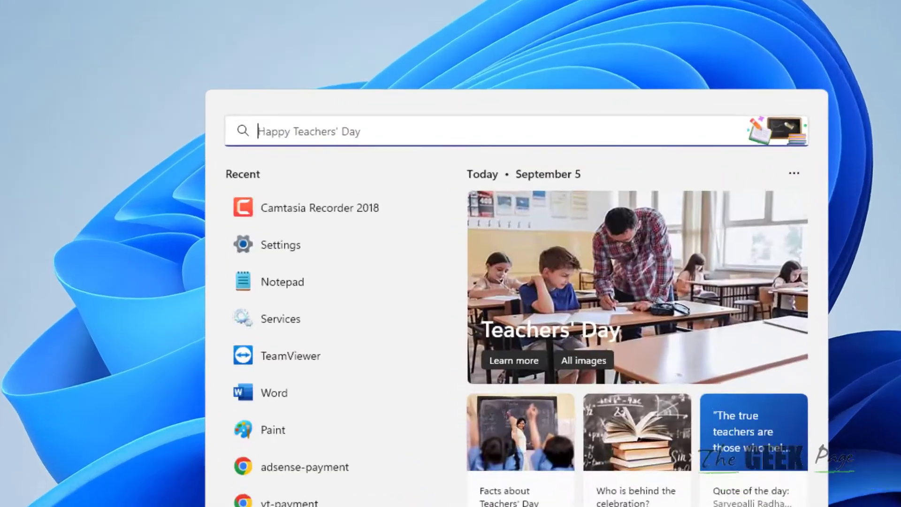
text(command prompt)
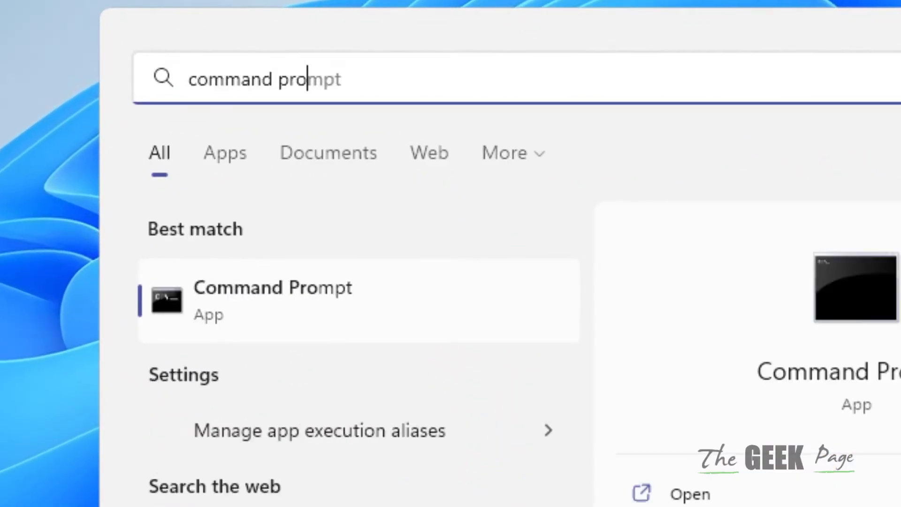
right_click(325, 310)
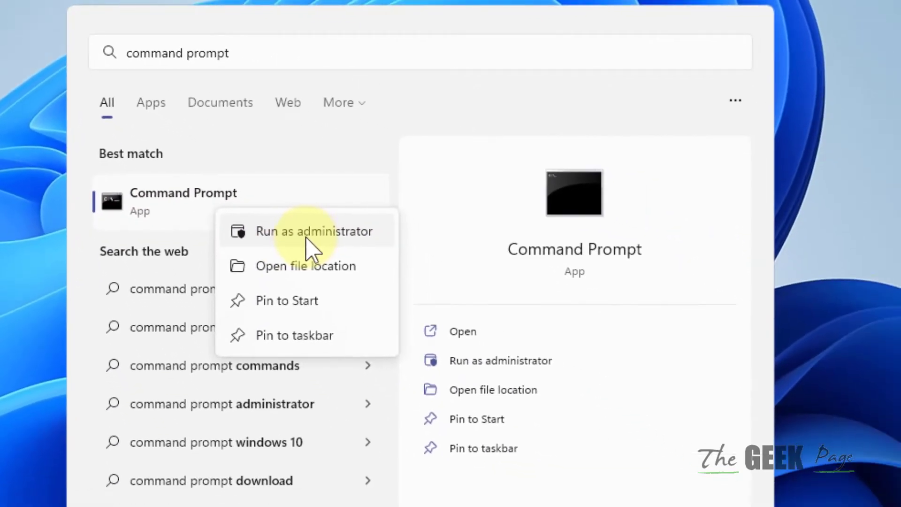
click(307, 240)
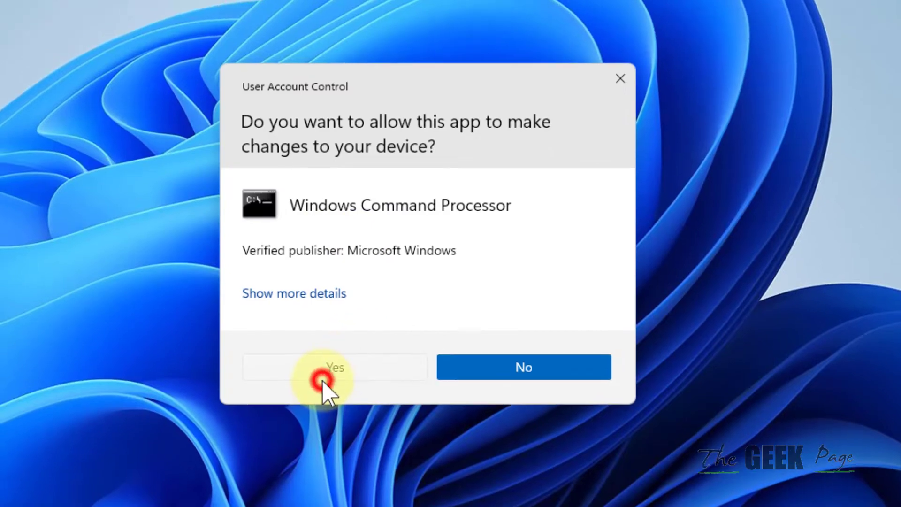
click(326, 372)
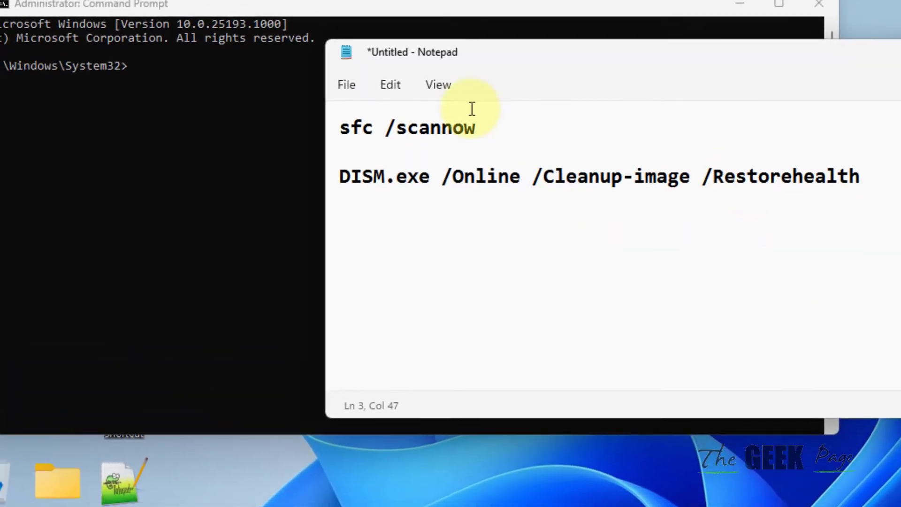
- Copy 'sfc /scannow' from Notepad, paste it into the admin Command Prompt, and run it
drag(350, 125, 483, 126)
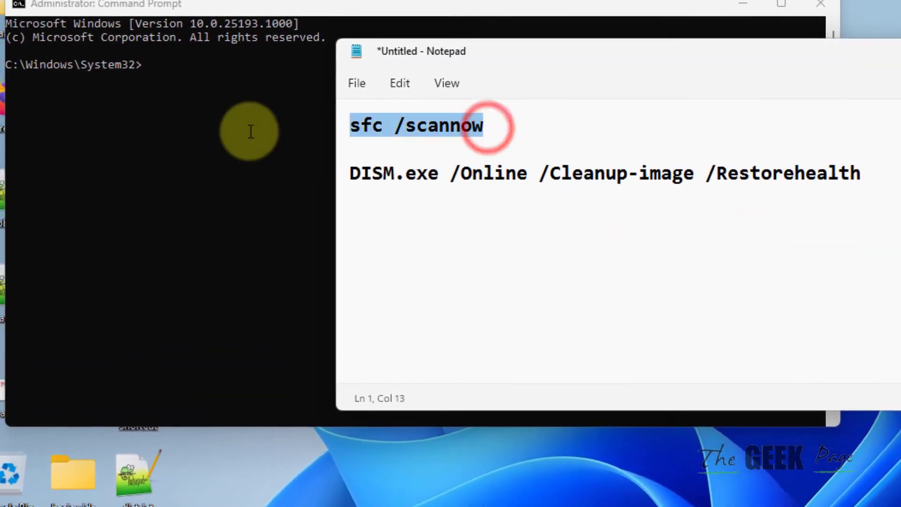
right_click(427, 140)
click(476, 219)
click(242, 81)
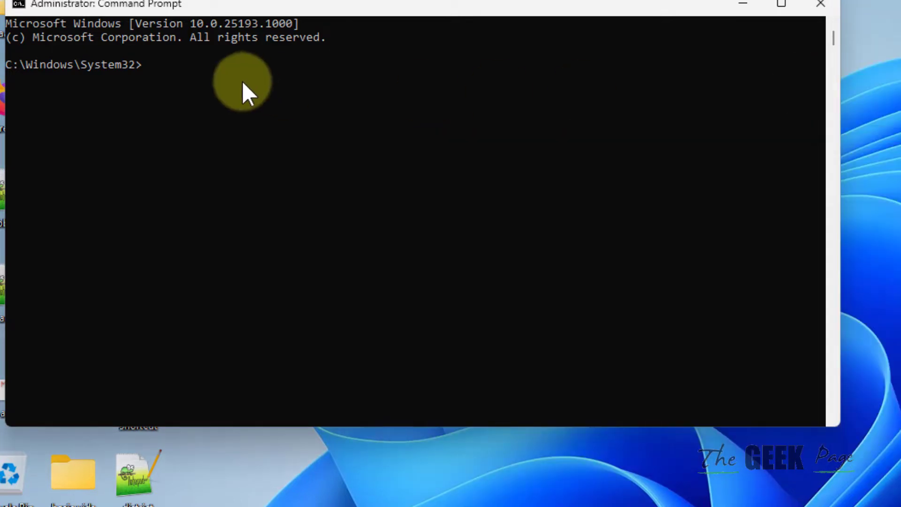
right_click(242, 81)
key(Return)
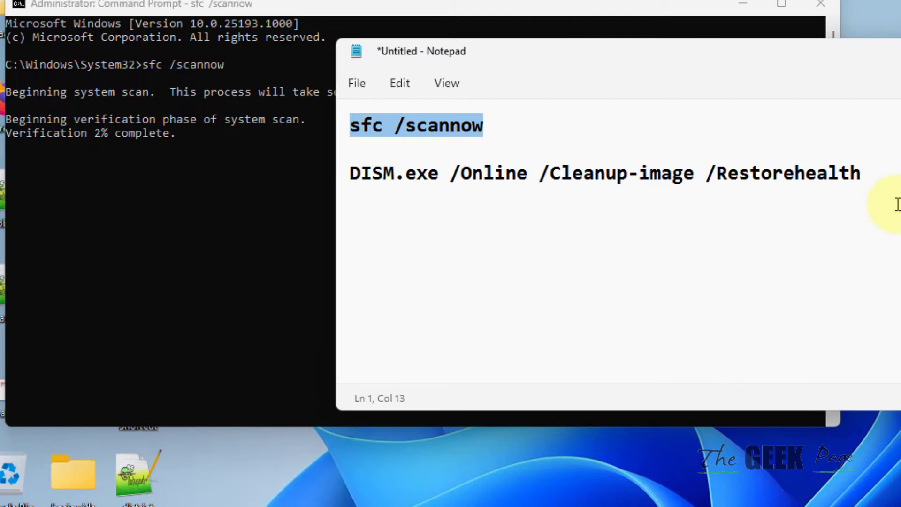
- Copy the 'DISM.exe /Online /Cleanup-image /Restorehealth' line from Notepad, then hide Notepad
mouse_move(860, 174)
mouse_down()
mouse_move(876, 180)
mouse_move(350, 173)
mouse_up()
right_click(380, 178)
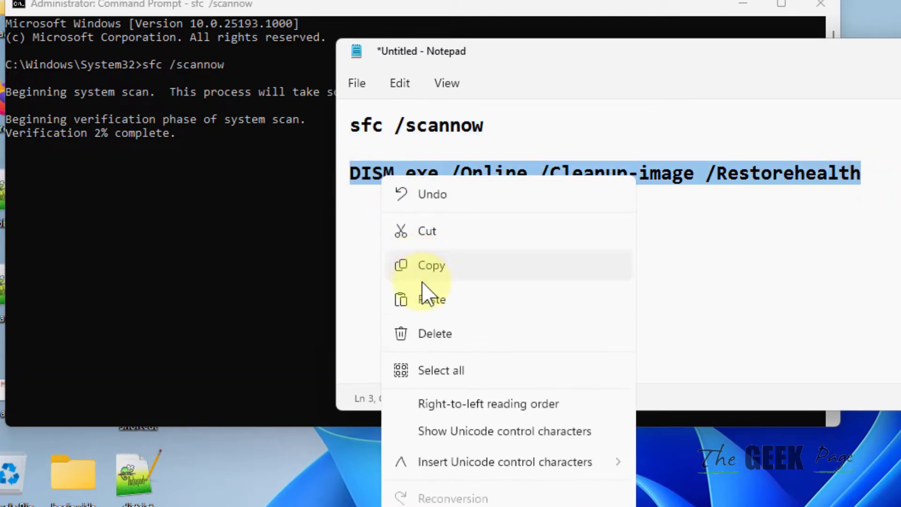
click(430, 268)
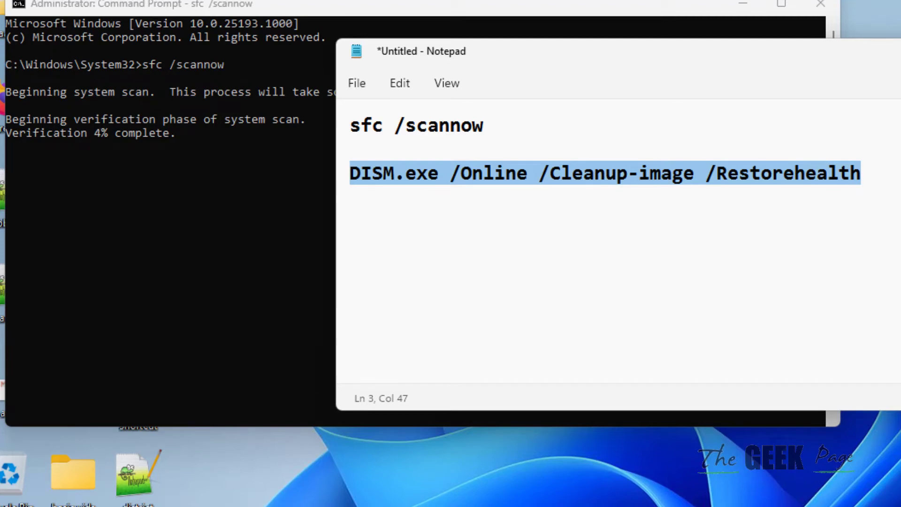
key(alt+Tab)
- Minimize Command Prompt, search 'settings', and open the Settings app's App settings page
click(741, 9)
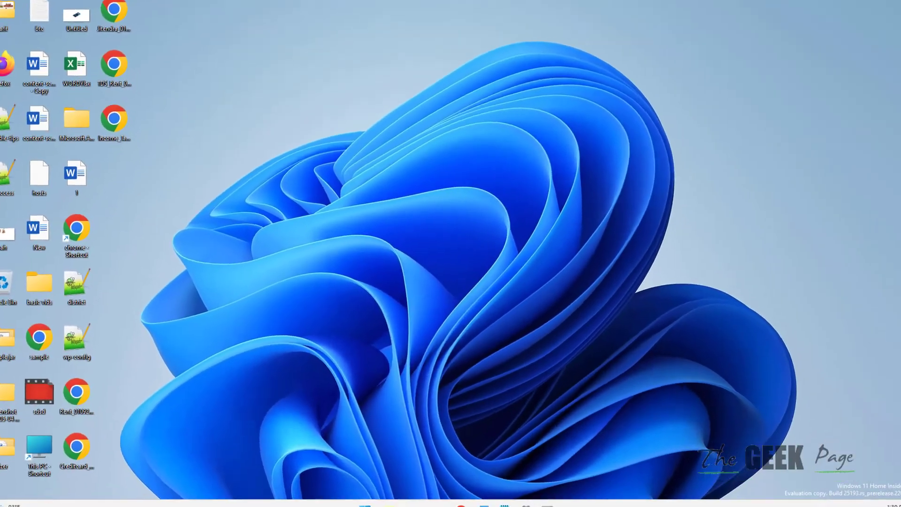
key(super)
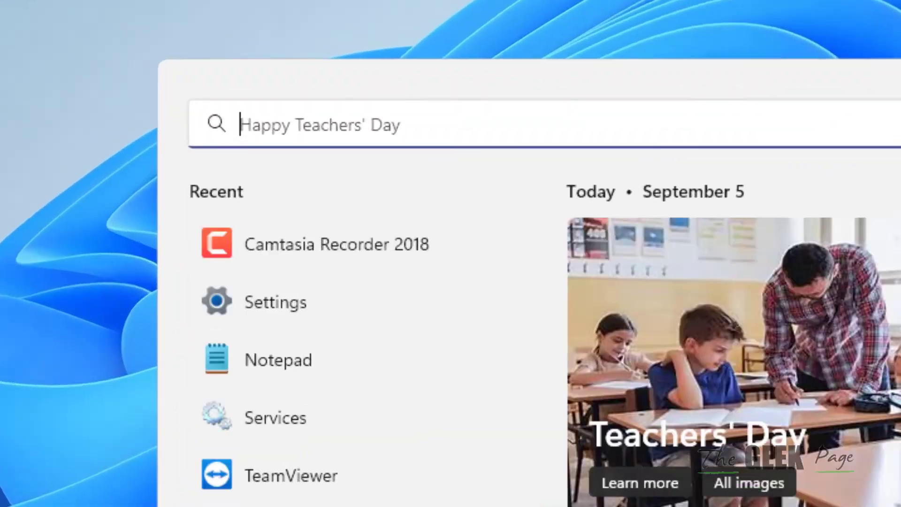
text(settingstinhgs)
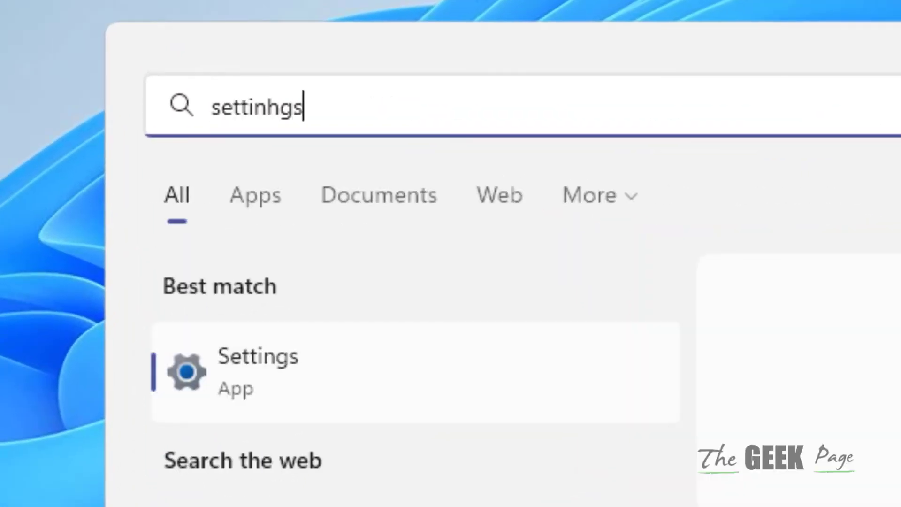
key(BackSpace)
key(BackSpace)
key(BackSpace)
text(gs)
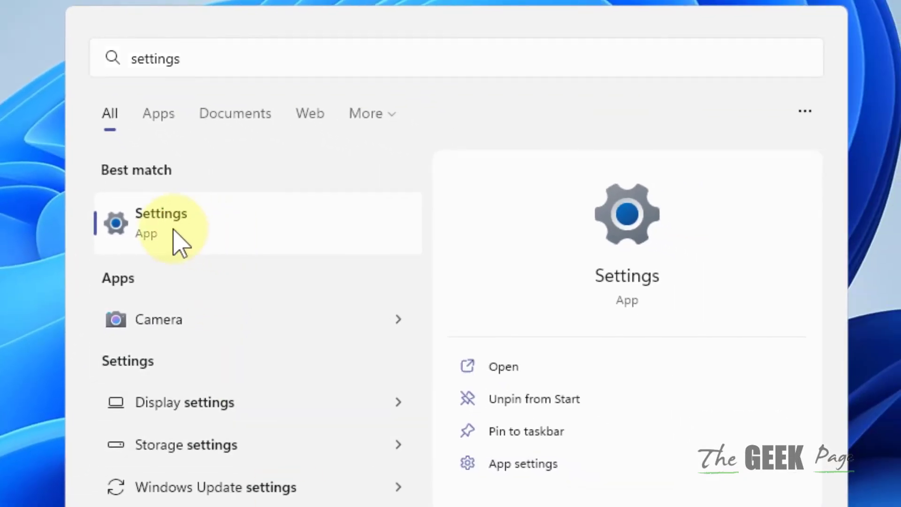
right_click(177, 240)
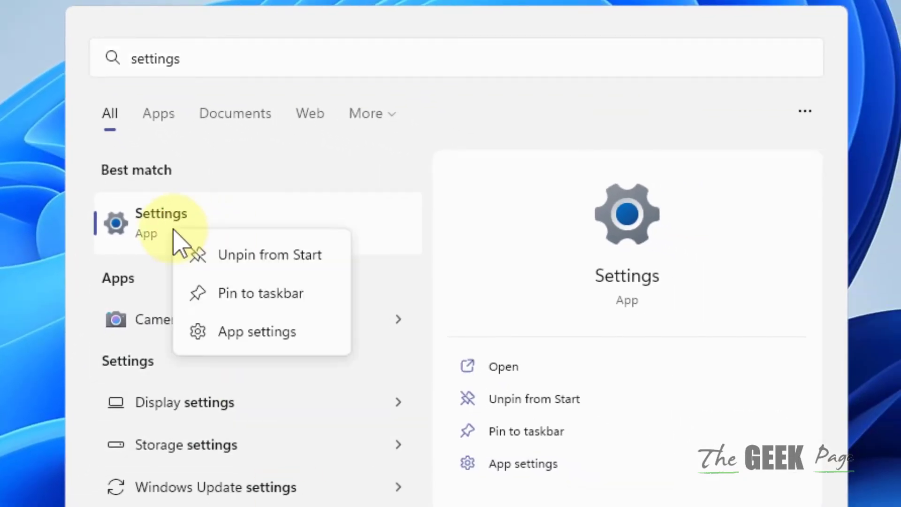
click(258, 331)
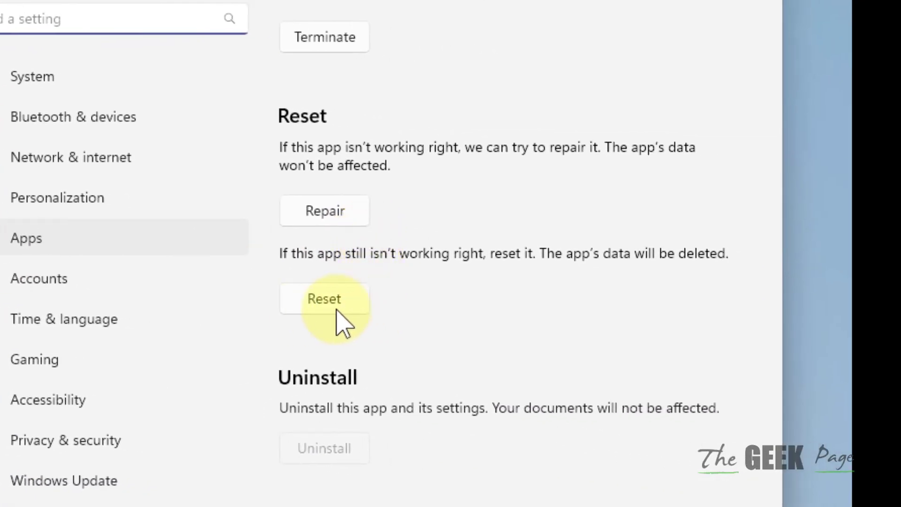
scroll(345, 345, down, 5)
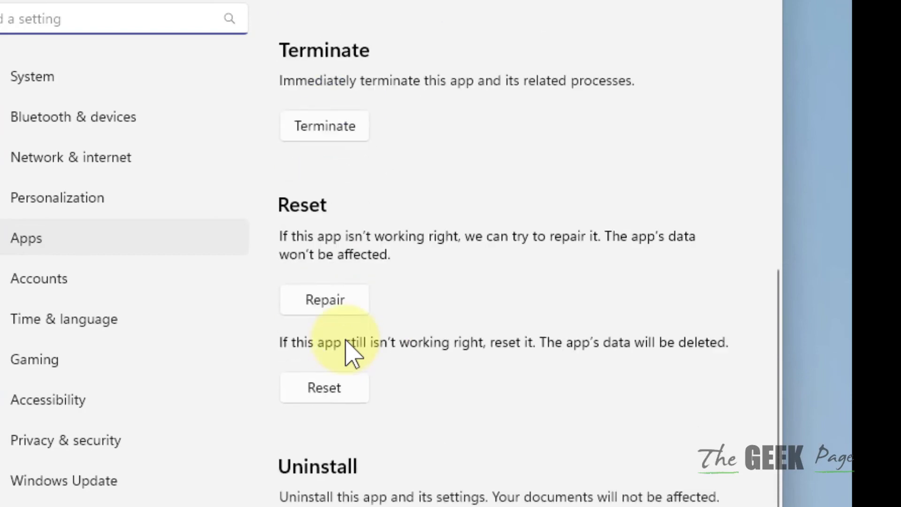